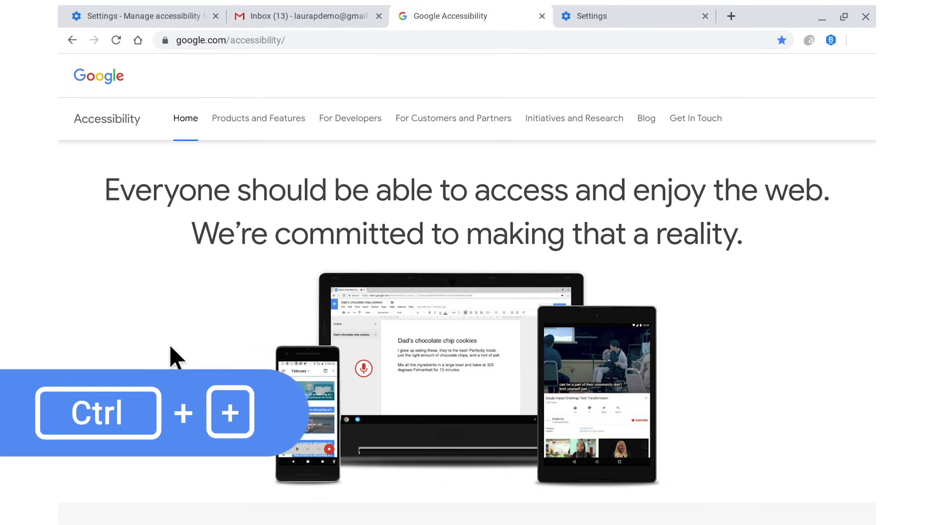
Zoom the Google Accessibility page in two levels with Ctrl + plus, then back one level
key(ctrl+plus)
key(ctrl+plus)
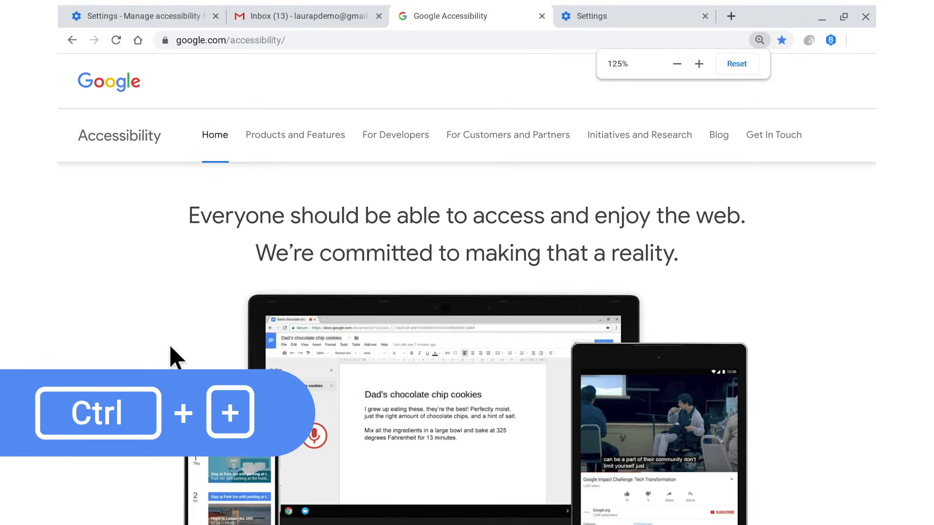
key(ctrl+plus)
key(ctrl+plus)
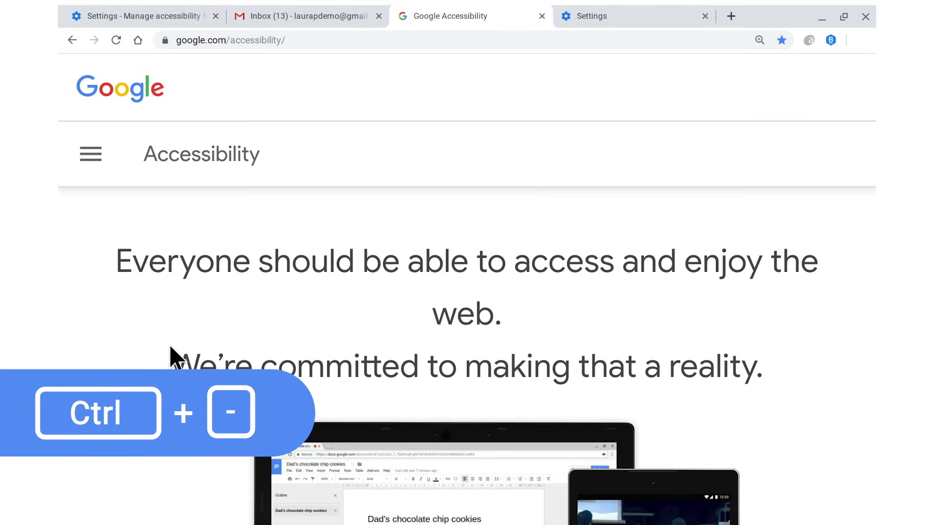
key(ctrl+minus)
key(ctrl+minus)
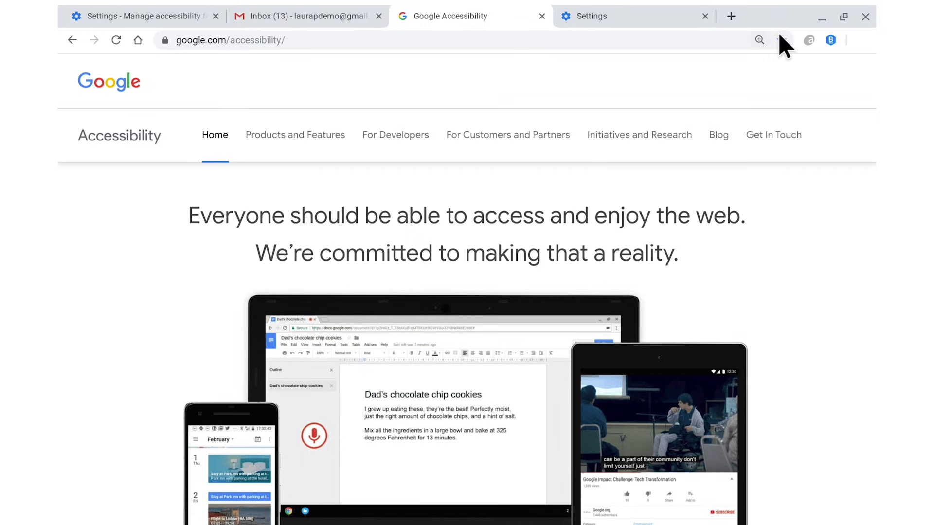
Use the zoom bubble to reach 150% and drop back to 125%, then reset to 100%
click(760, 40)
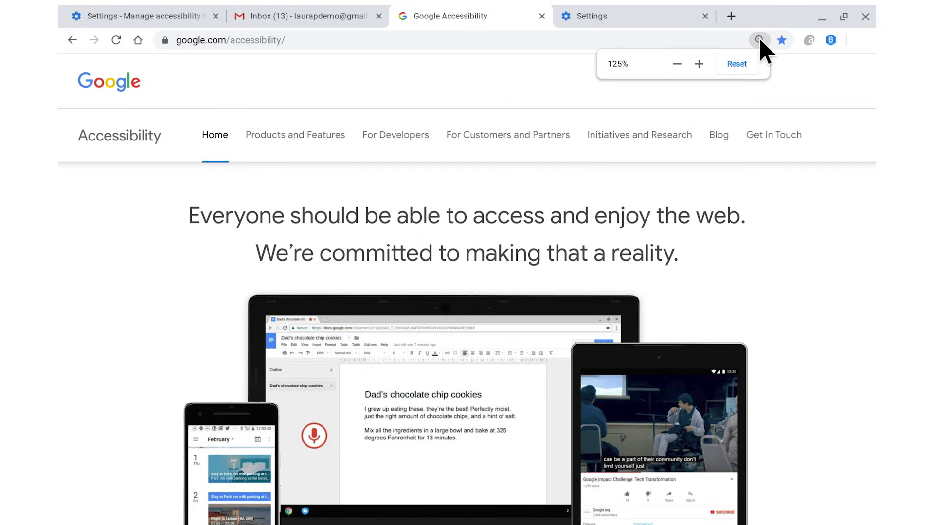
click(699, 64)
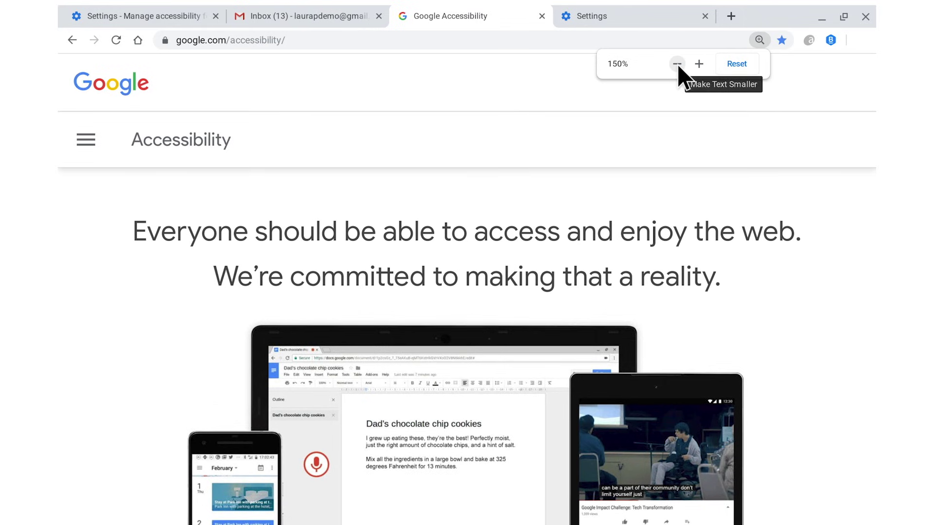
click(677, 64)
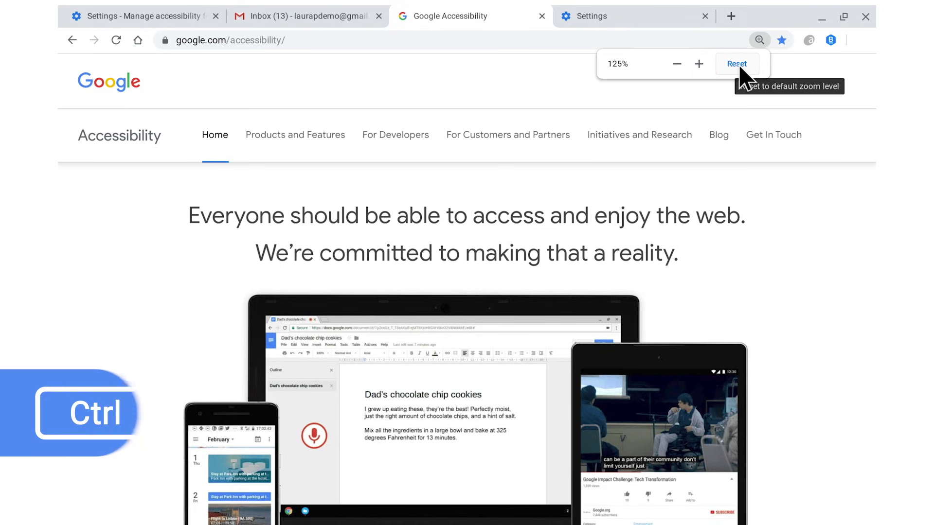
key(ctrl+0)
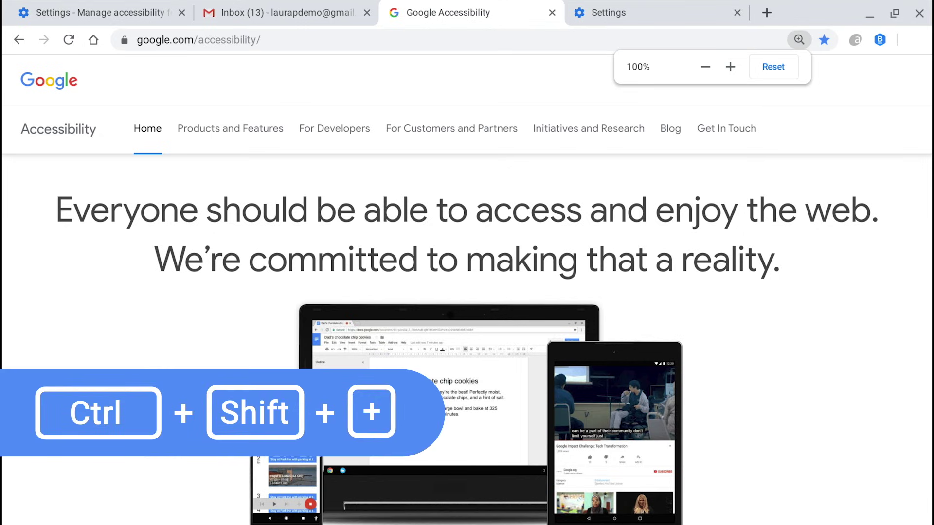
Enlarge the whole screen with Ctrl+Shift+plus, shrink it with Ctrl+Shift+minus, then reset it with Ctrl+Shift+0
key(ctrl+shift+plus)
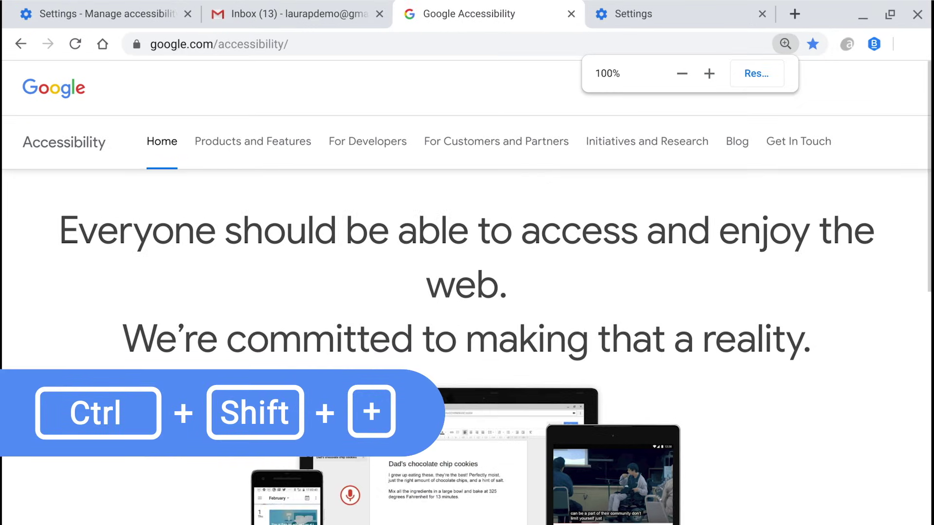
key(ctrl+shift+minus)
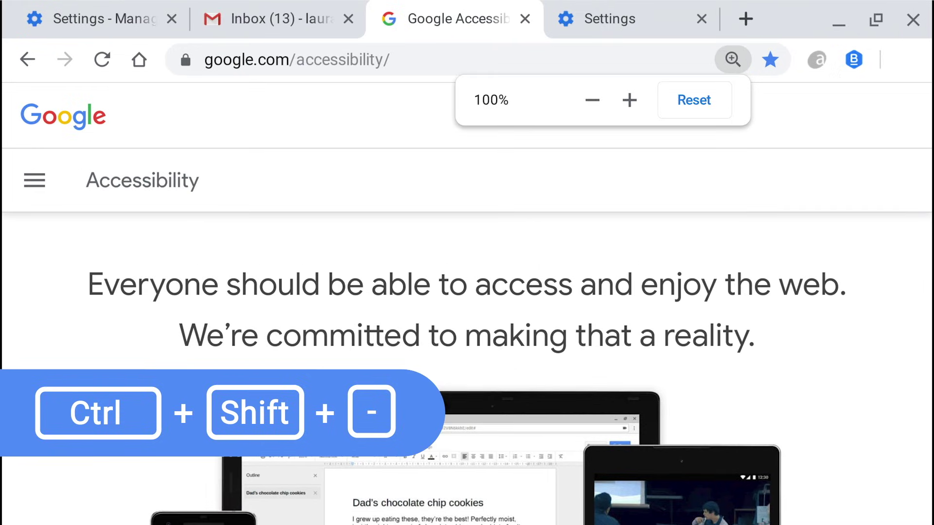
key(ctrl+shift+0)
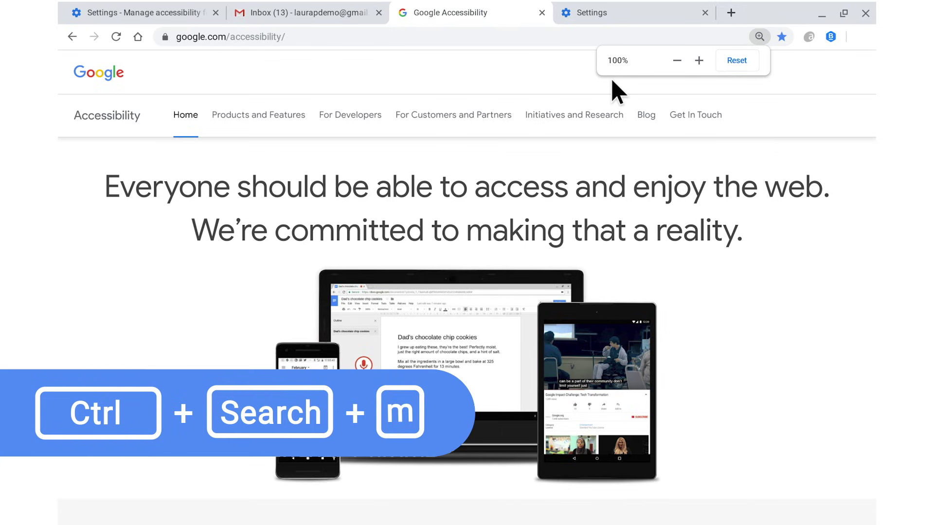
Switch to the Chrome Settings tab showing chrome://settings
click(615, 11)
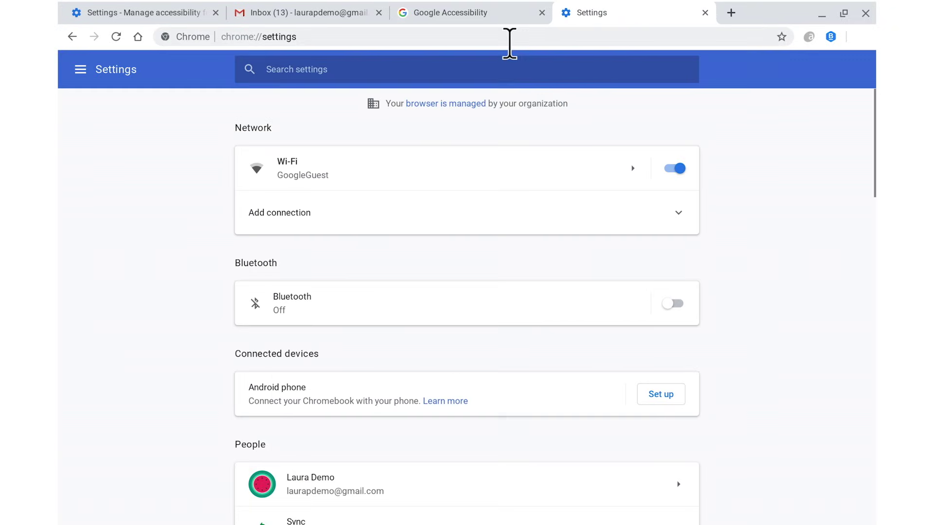
text(acce)
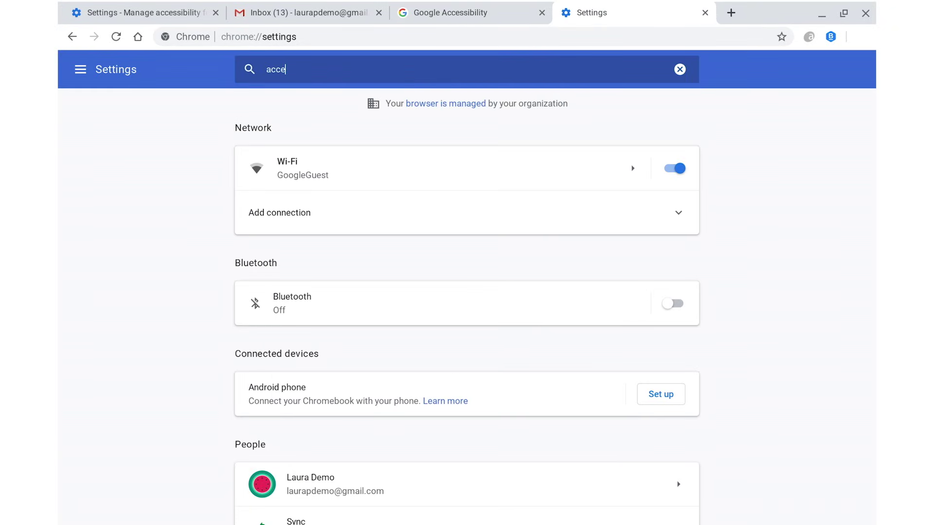
text(ssibility)
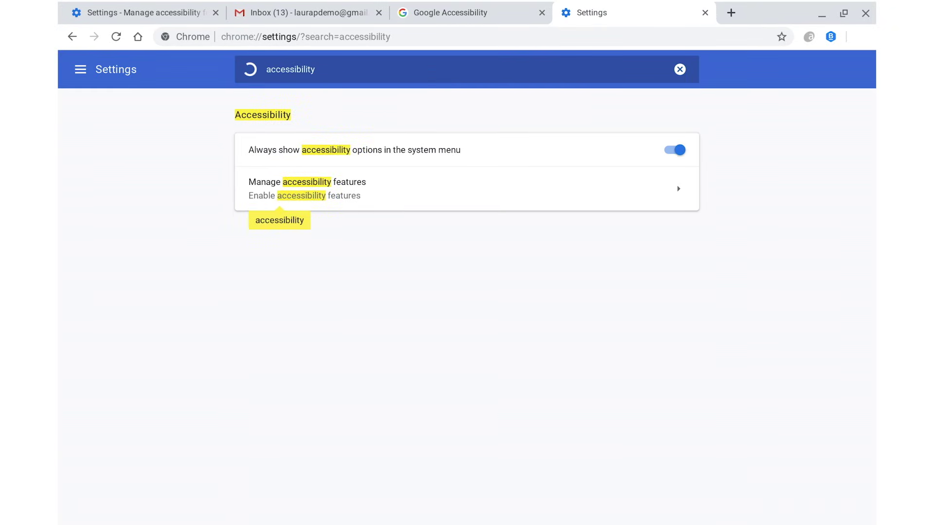
Open the Manage accessibility features page from the settings search results
click(307, 188)
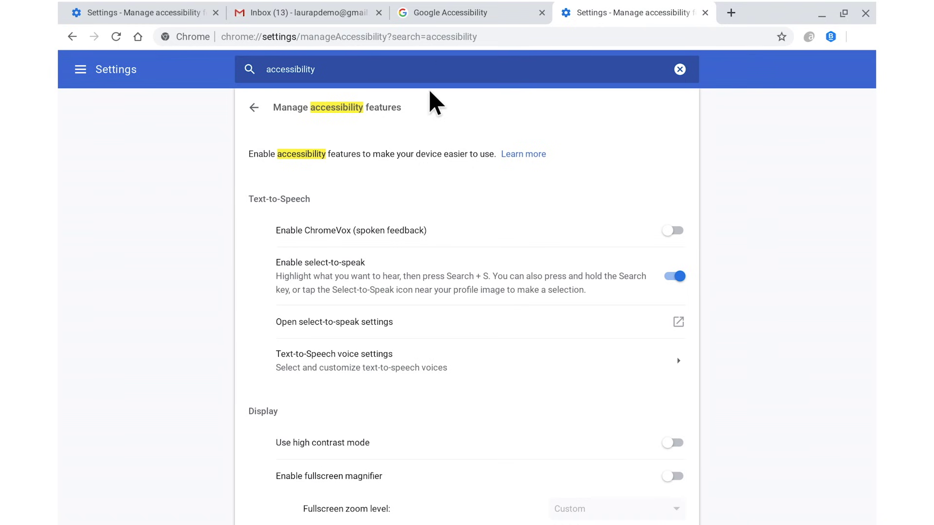
scroll(411, 234, down, 2)
scroll(411, 234, down, 3)
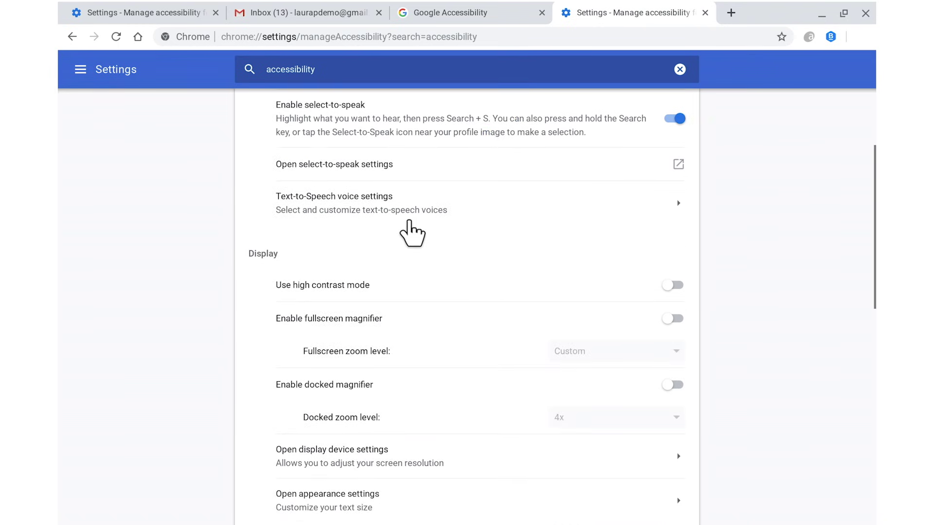
scroll(411, 234, down, 3)
scroll(411, 234, down, 2)
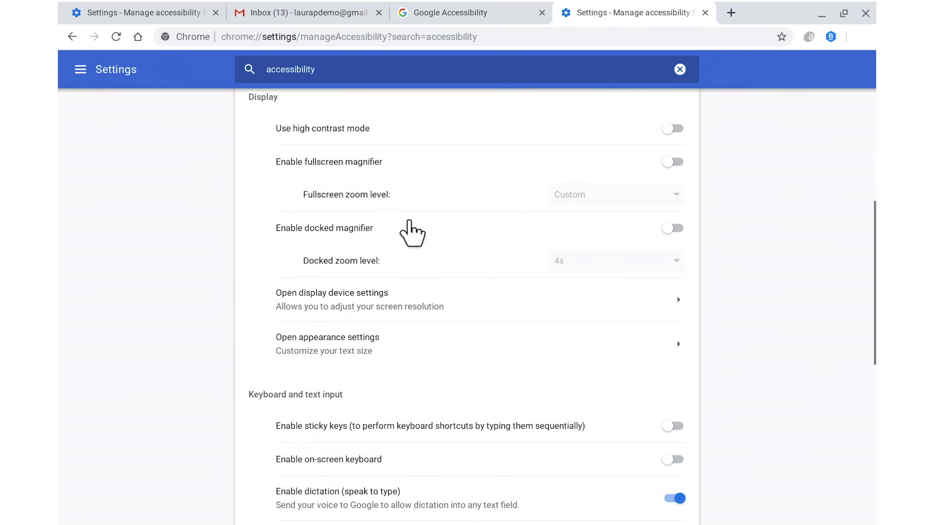
scroll(411, 229, up, 1)
scroll(437, 215, up, 1)
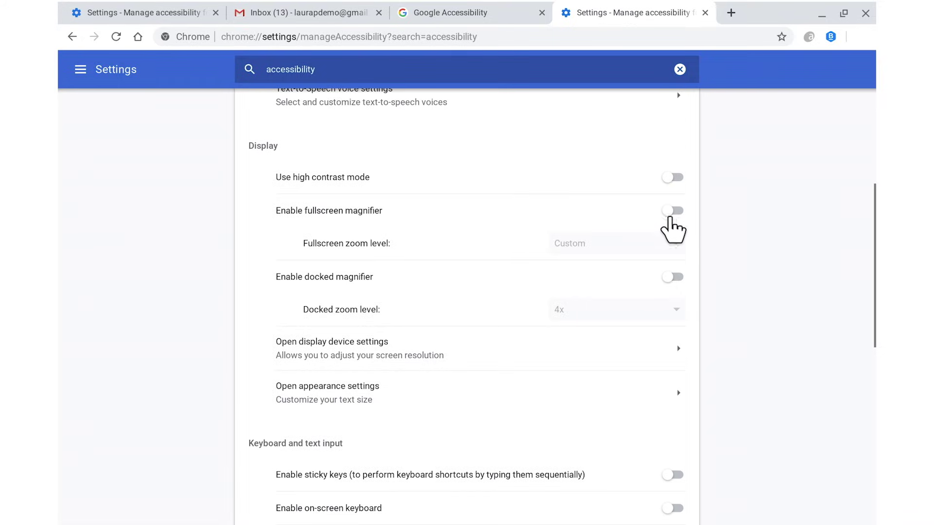
Turn on the fullscreen magnifier and move focus to the Fullscreen zoom level dropdown
click(672, 211)
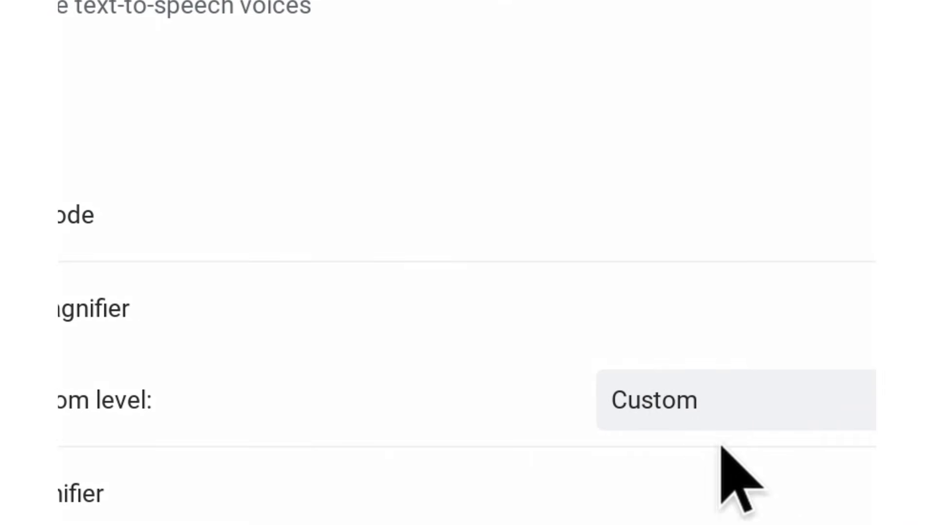
key(Tab)
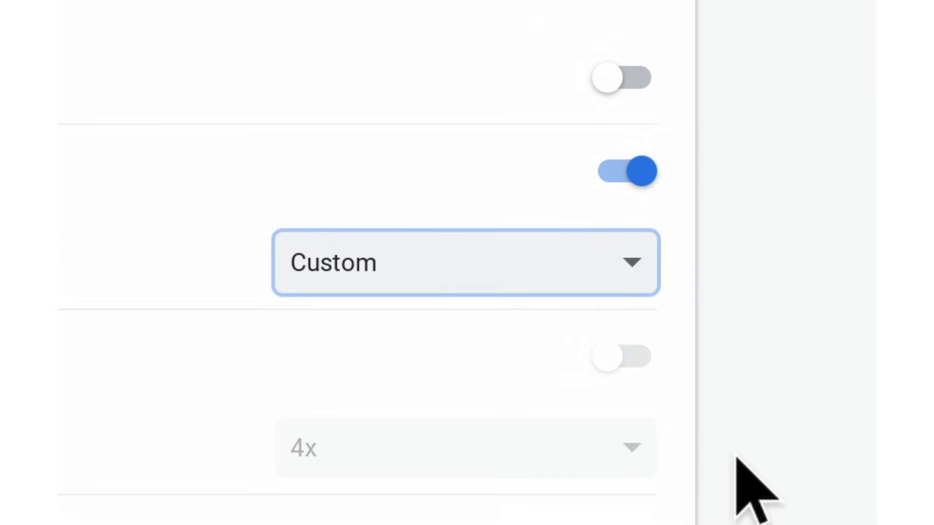
click(611, 272)
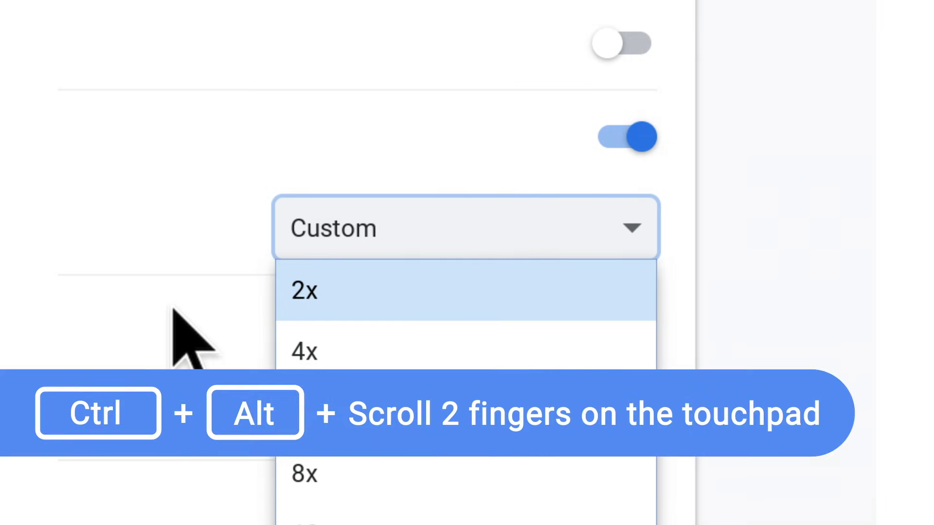
click(175, 310)
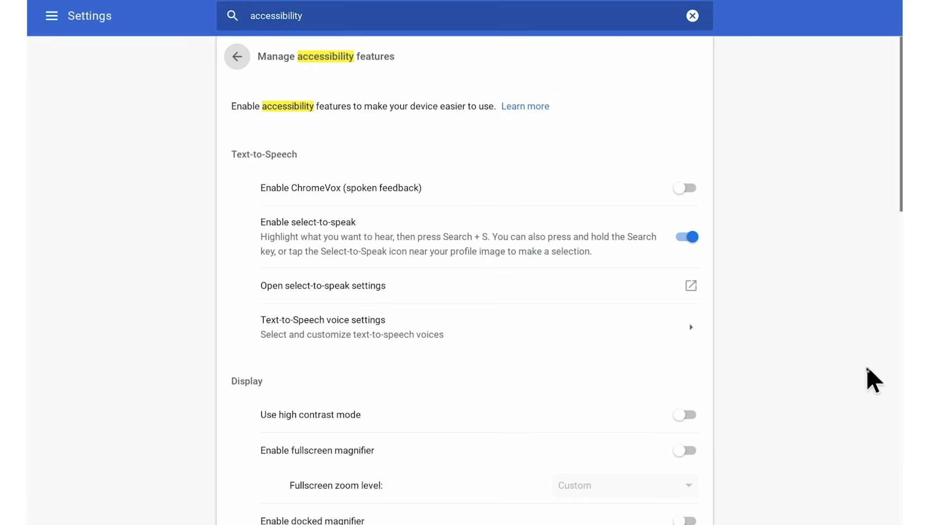
scroll(878, 362, down, 3)
scroll(877, 362, down, 2)
scroll(877, 363, down, 1)
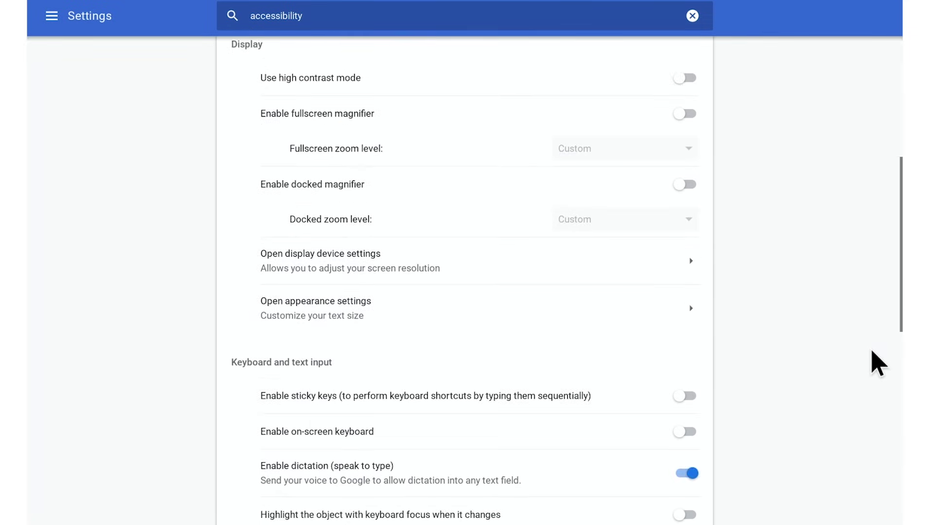
scroll(878, 363, down, 2)
scroll(846, 339, up, 1)
scroll(831, 328, up, 5)
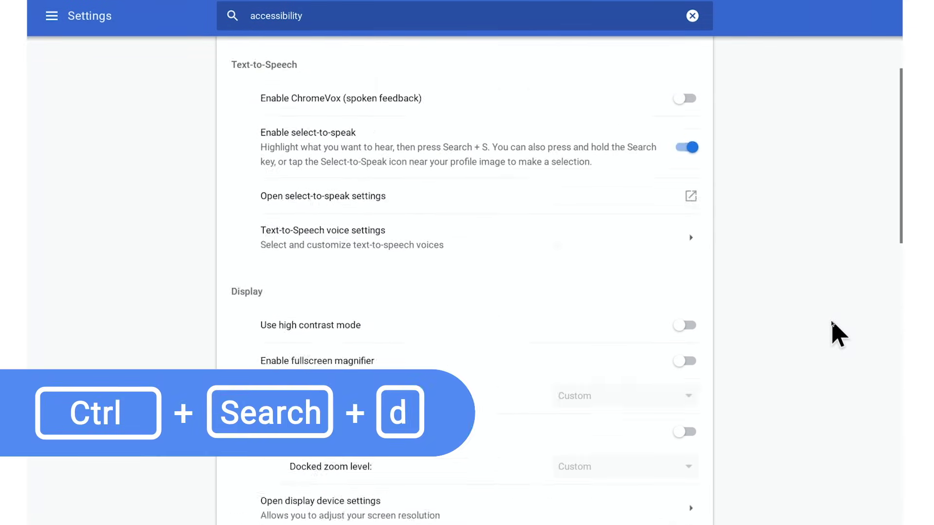
scroll(837, 334, up, 2)
Enable the docked magnifier with Ctrl+Search+D, then Tab through the accessibility settings to Text-to-Speech
key(ctrl+super+d)
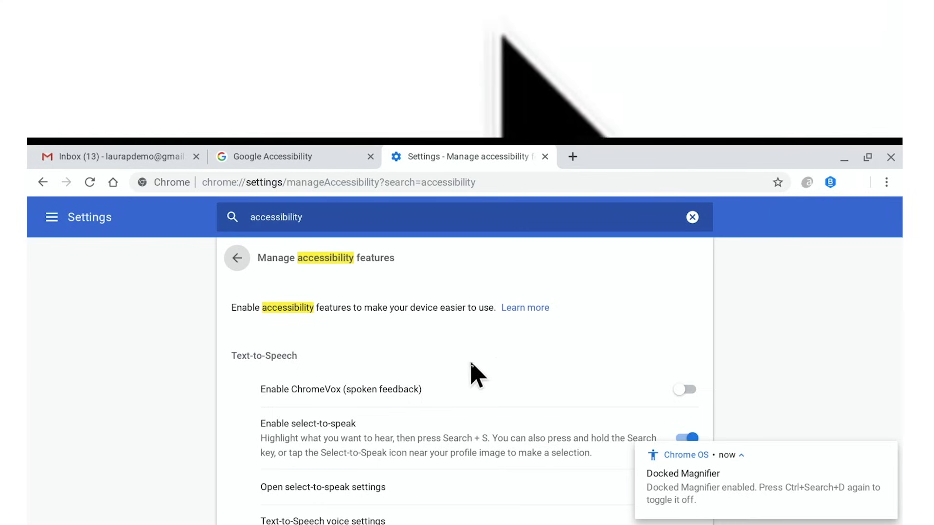
scroll(417, 386, down, 2)
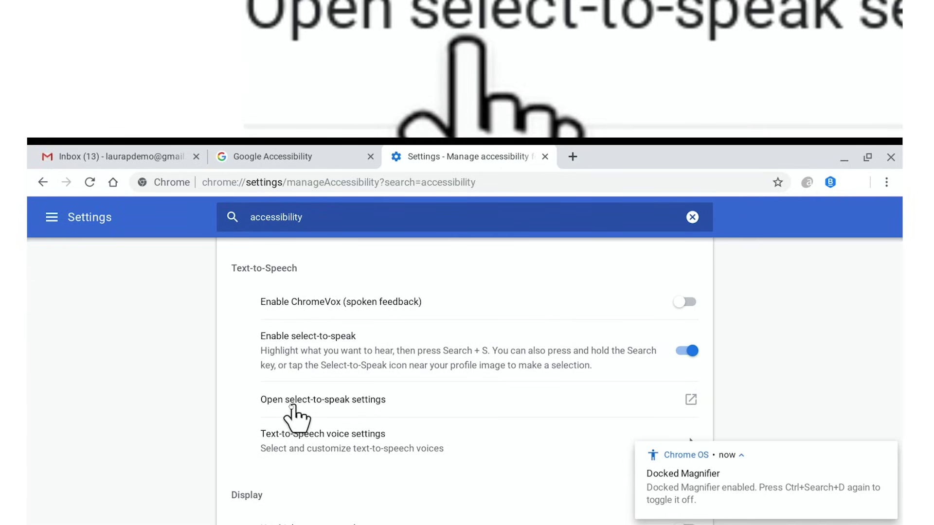
key(Tab)
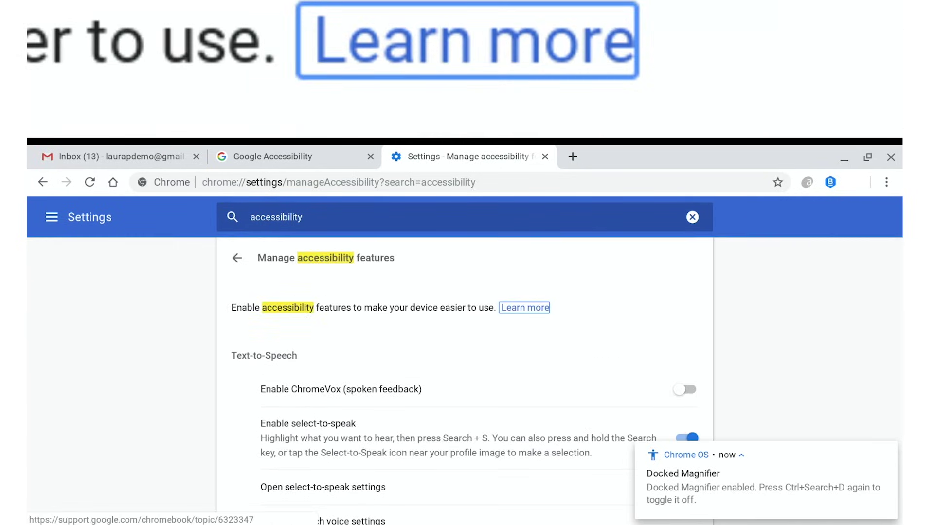
key(Tab)
key(Tab)
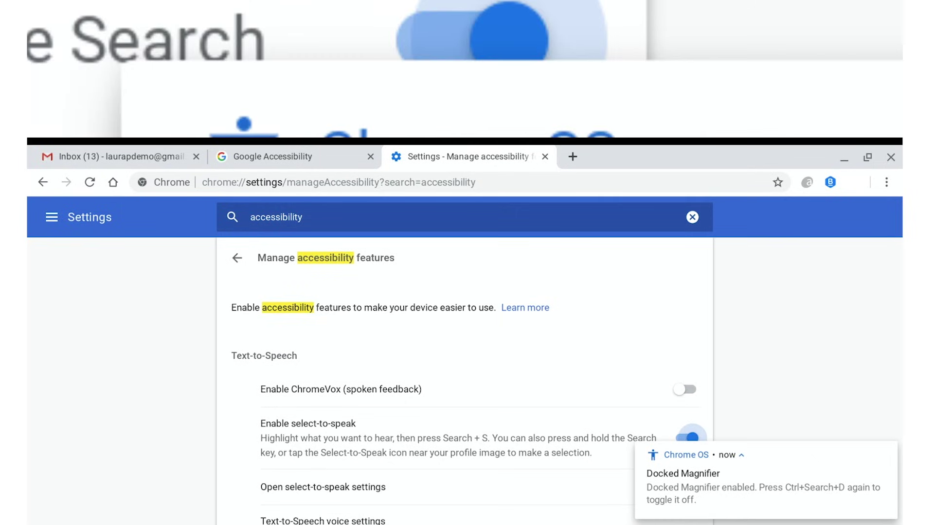
key(Tab)
key(Tab)
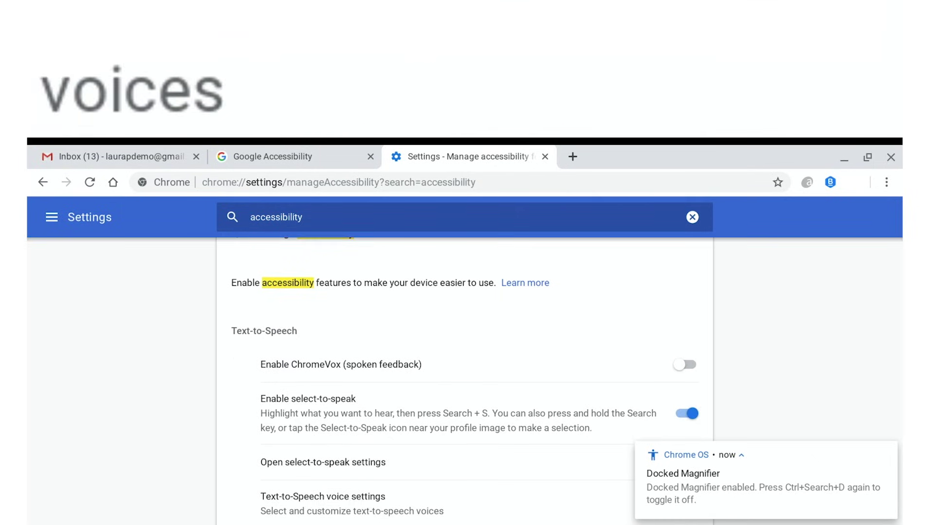
key(Tab)
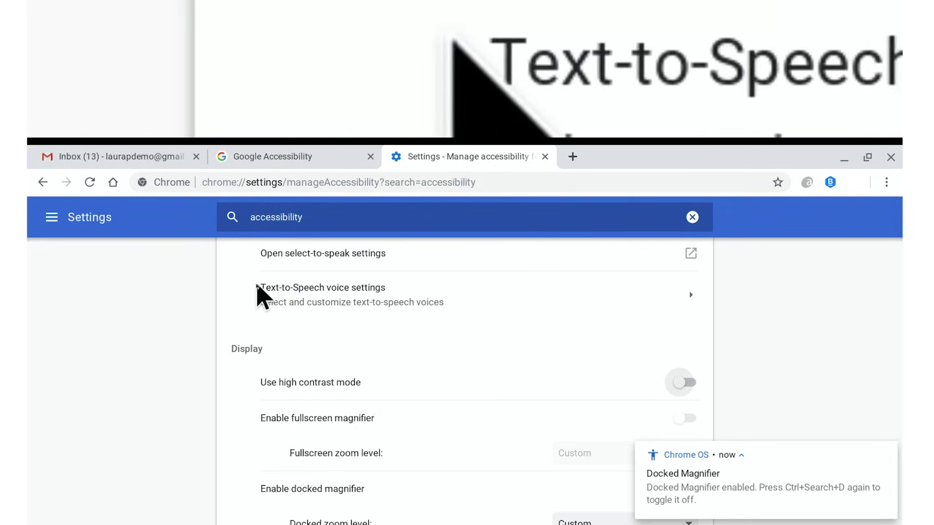
Edit the end of the 'accessibility' search term and raise the docked magnifier zoom two steps
click(317, 217)
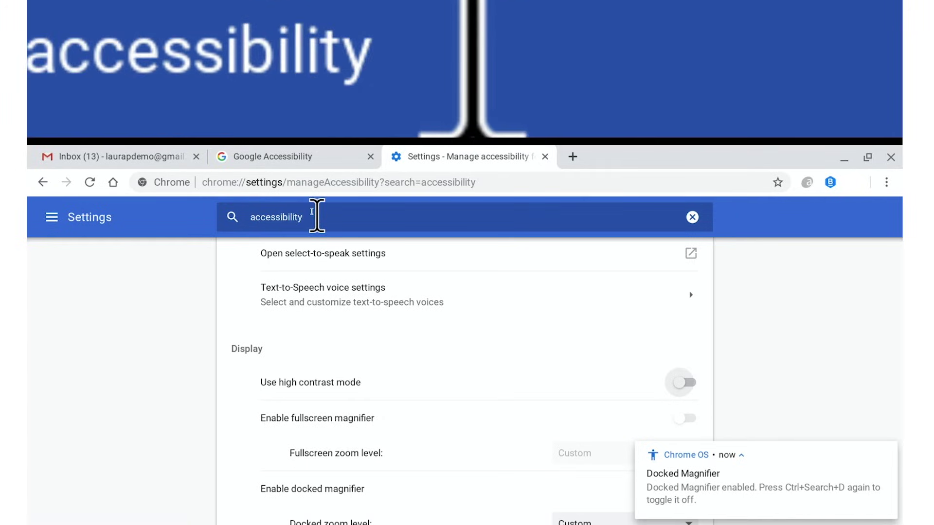
key(BackSpace)
key(BackSpace)
key(BackSpace)
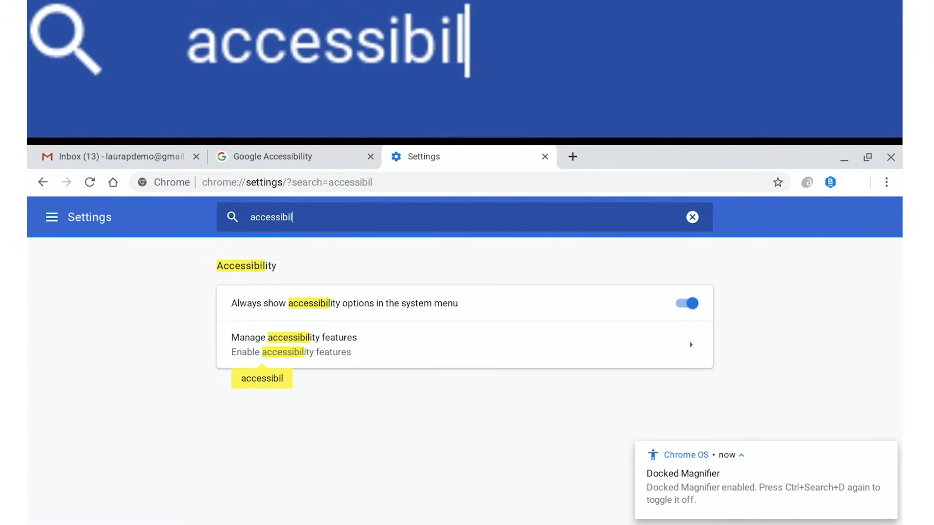
key(BackSpace)
key(BackSpace)
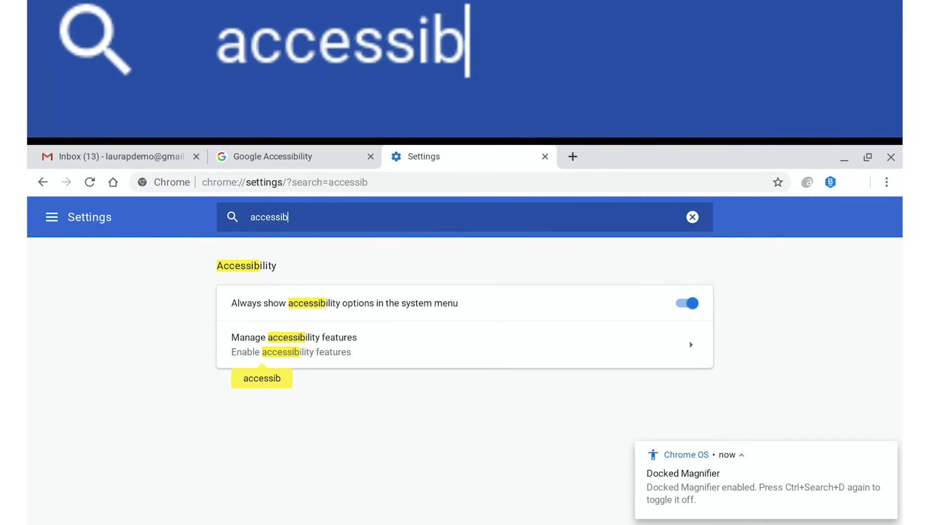
text(ility)
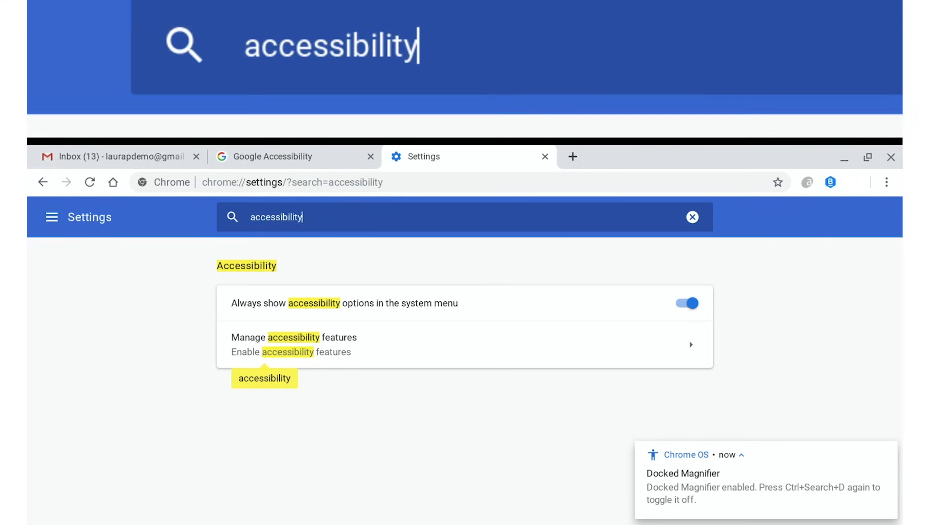
key(ctrl+alt+XF86MonBrightnessUp)
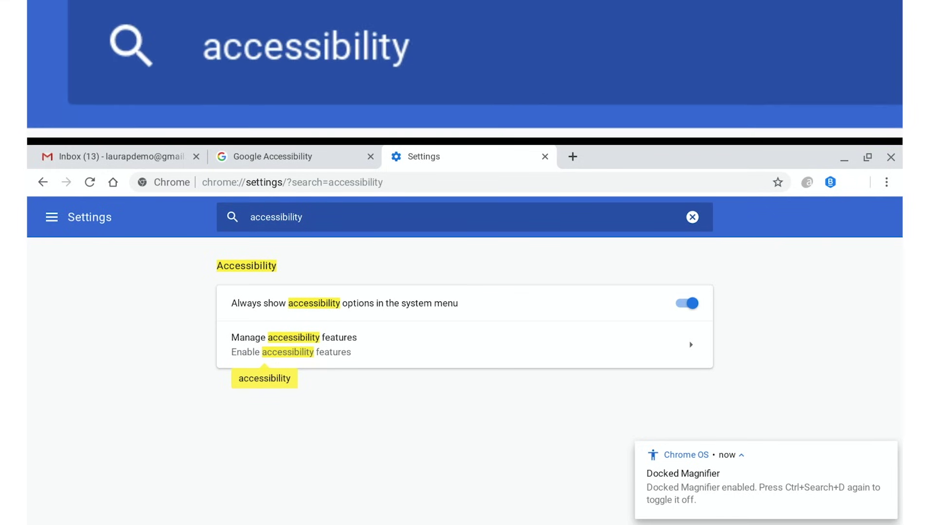
key(ctrl+alt+XF86MonBrightnessUp)
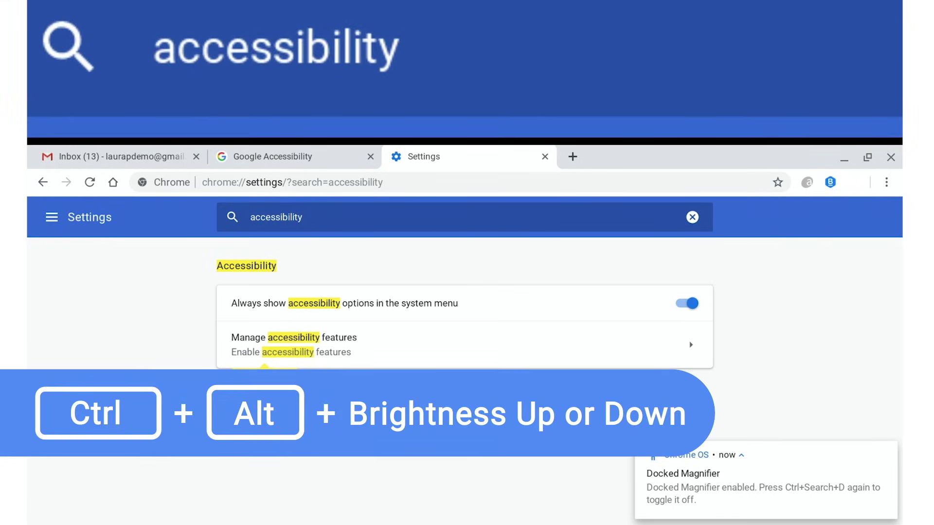